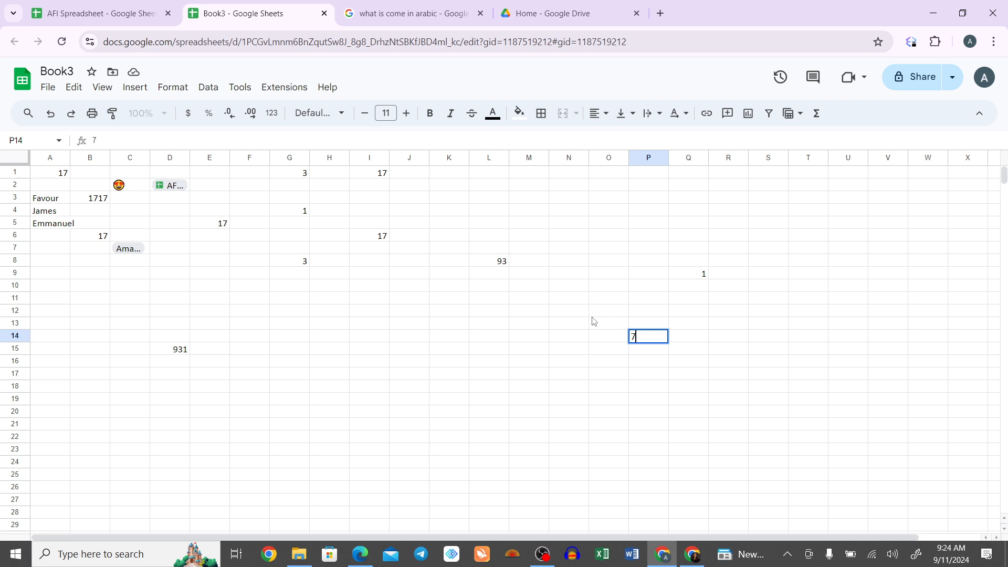
Commit the value 7 in cell P14 and close the open Microsoft Edge window.
click(426, 250)
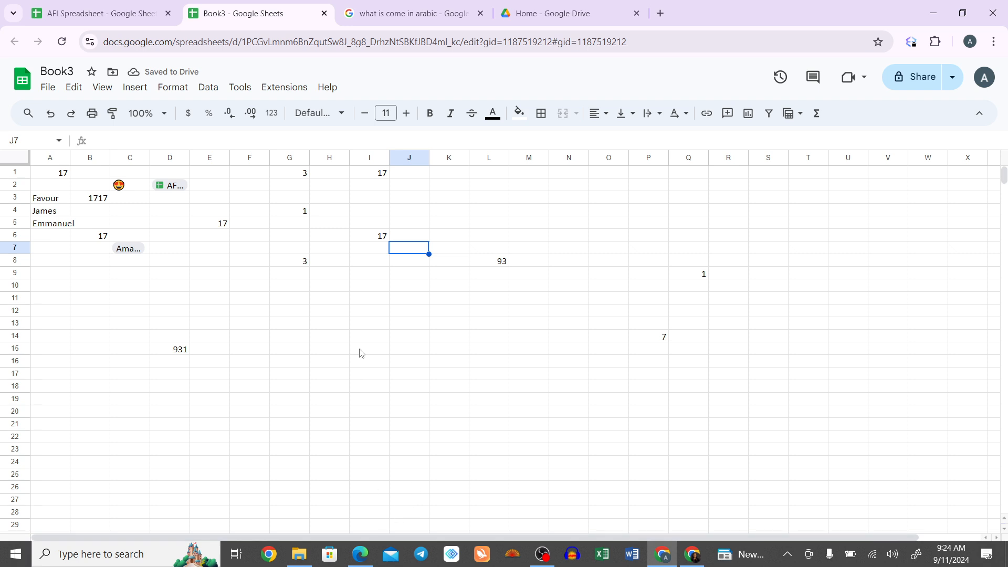
mouse_move(378, 559)
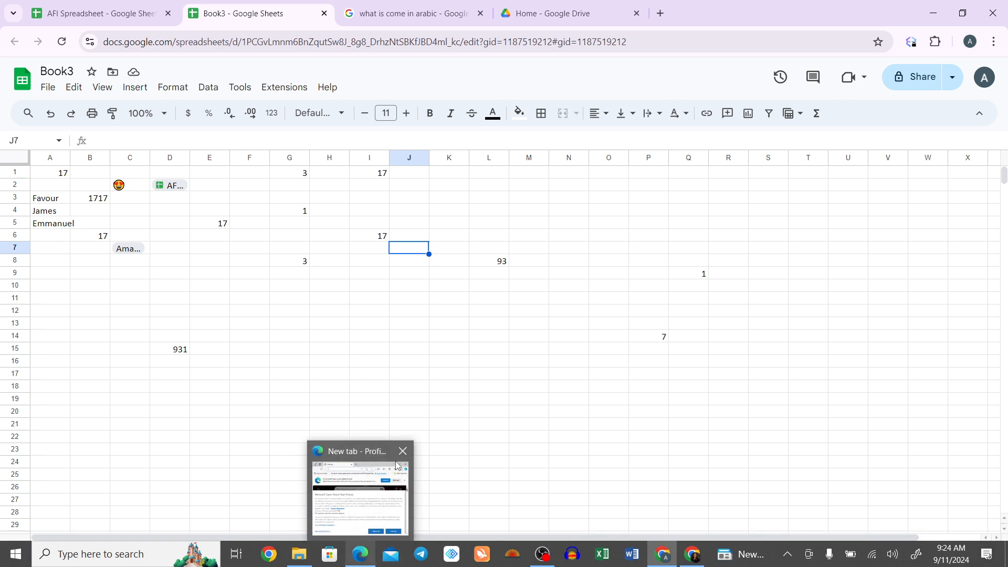
click(402, 450)
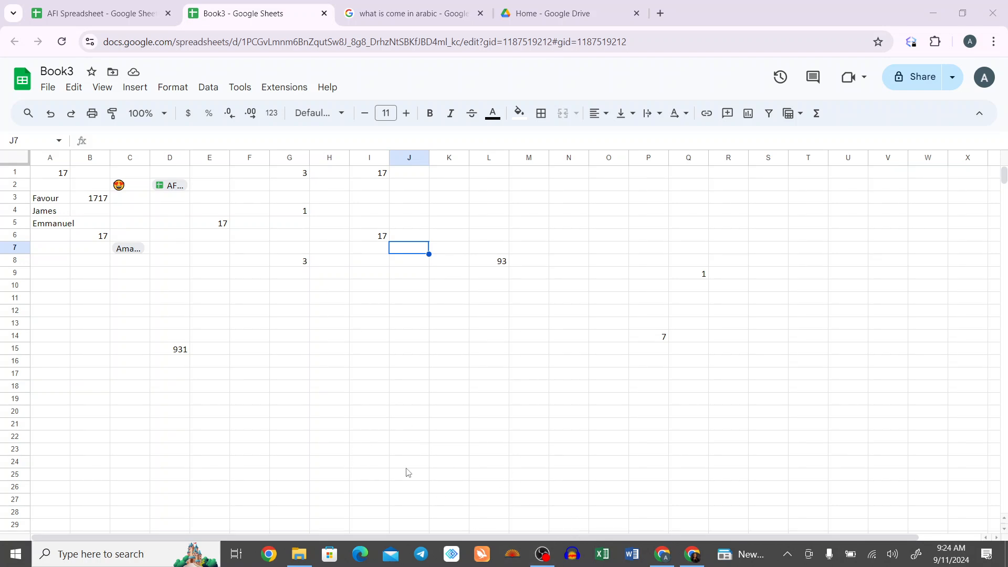
click(528, 344)
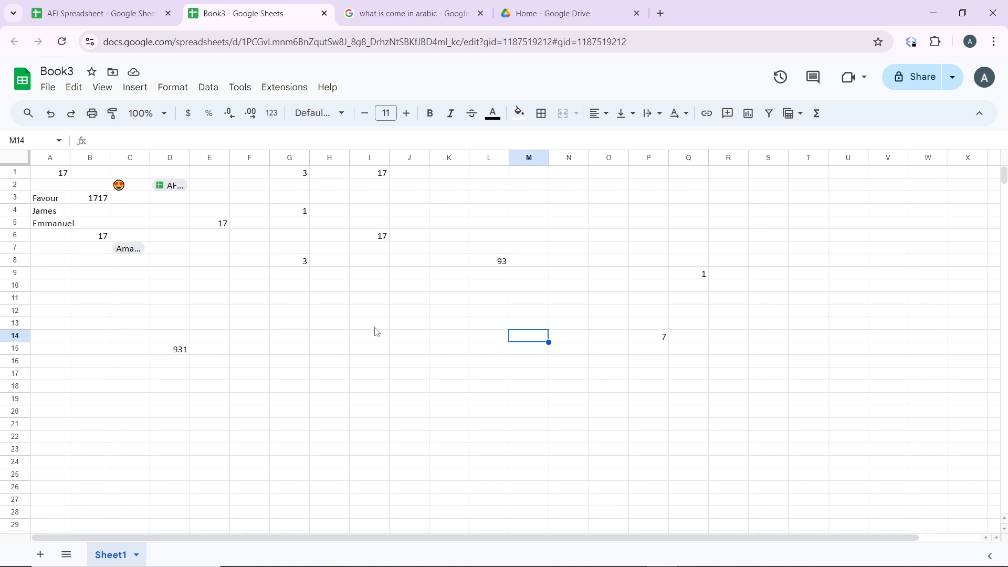
Start a SUM formula in cell N2, up to its opening parenthesis.
click(575, 189)
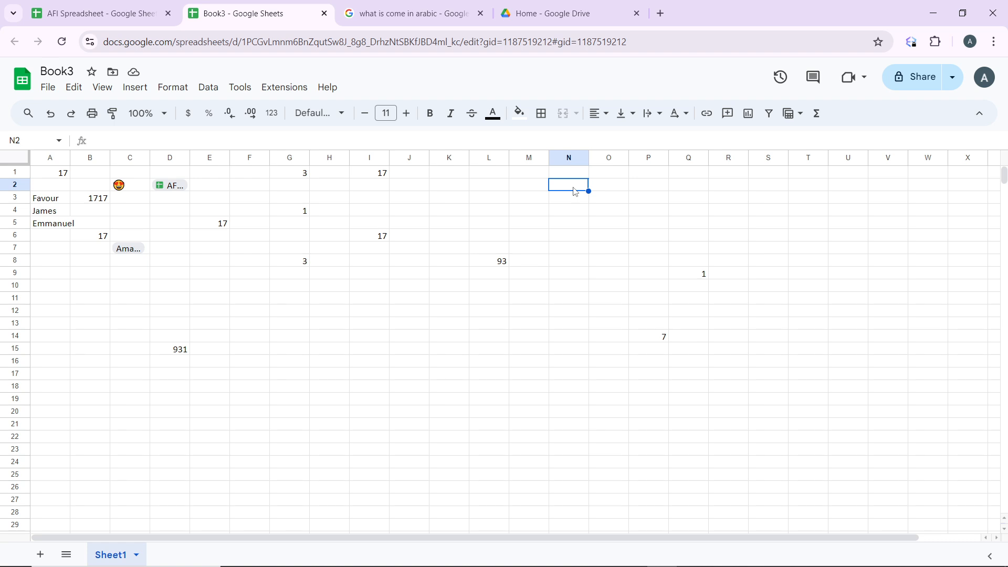
double_click(575, 191)
text(=)
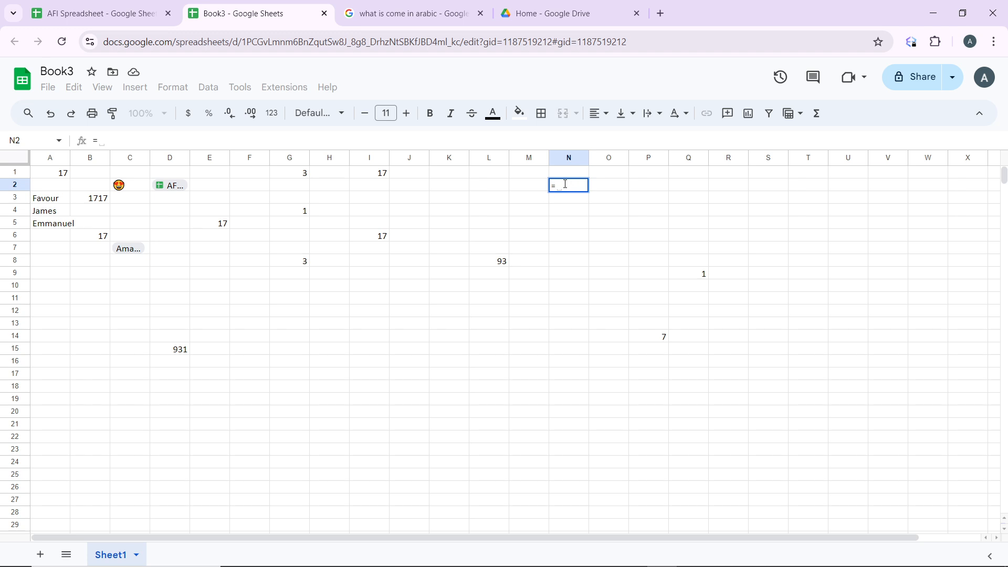
text(S)
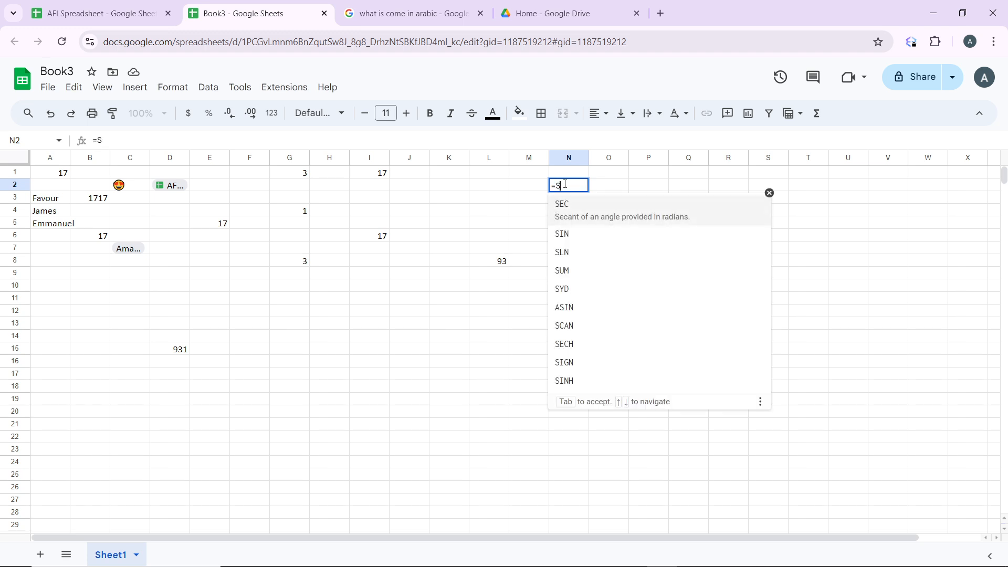
key(BackSpace)
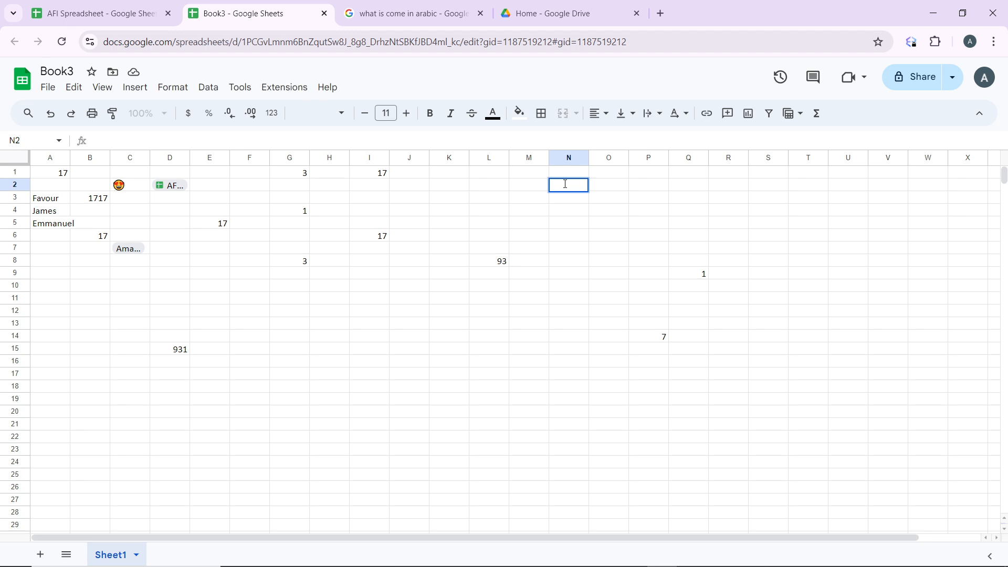
text(S)
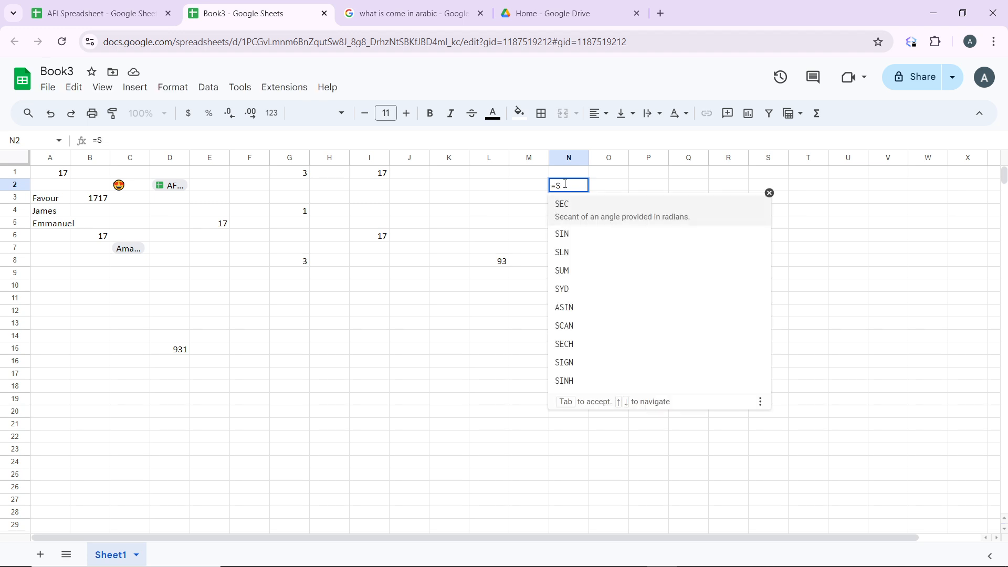
text(UM)
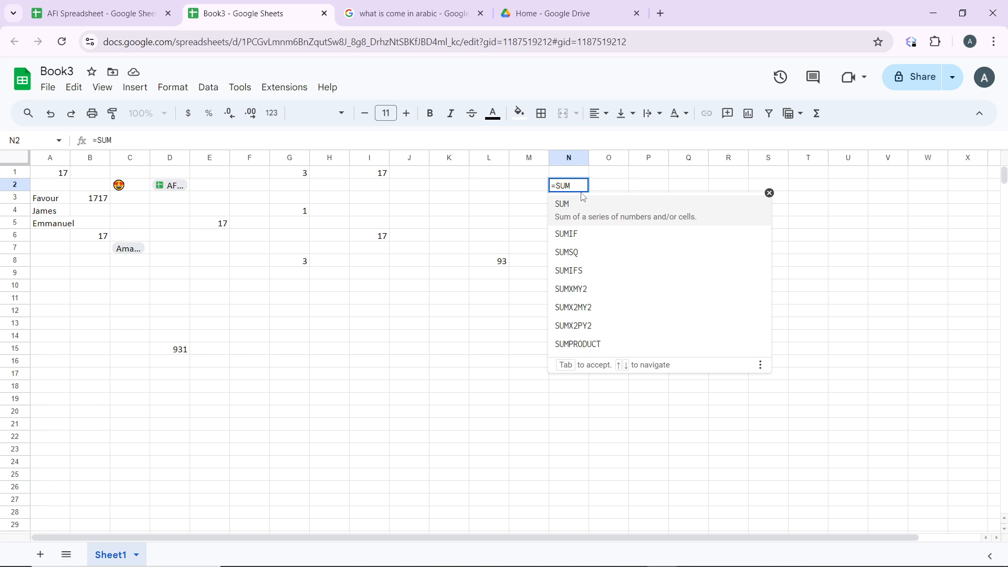
text(()
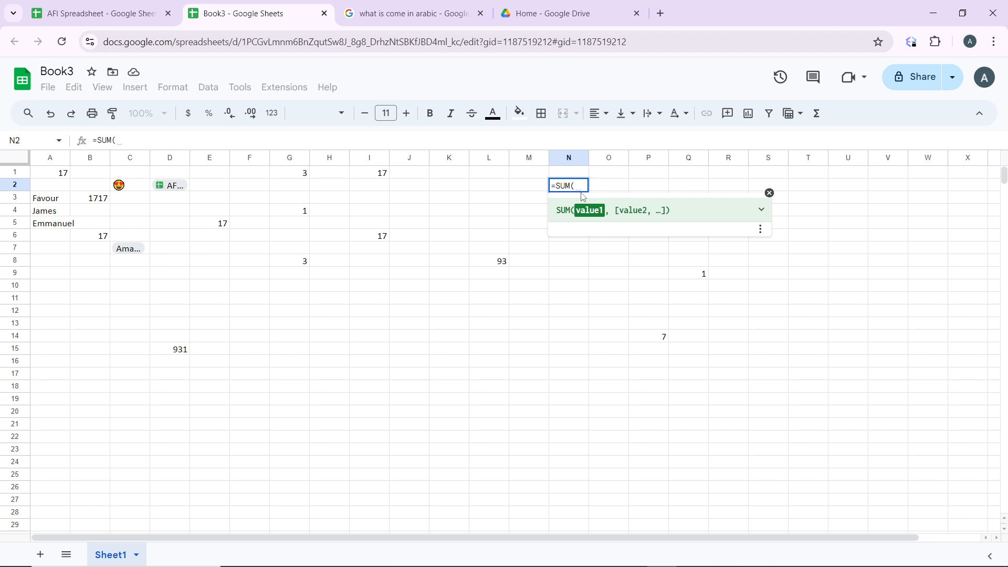
text(N)
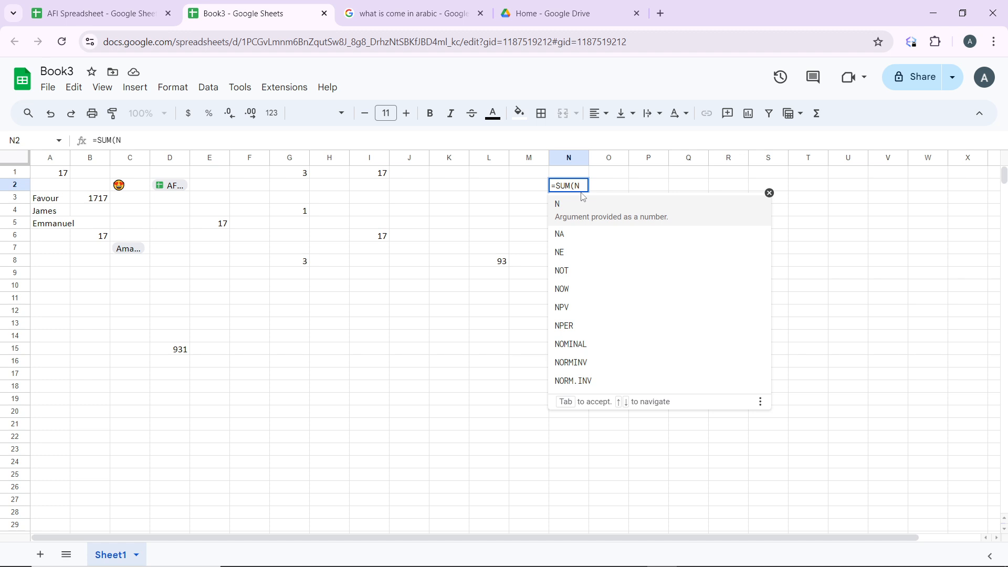
text(2)
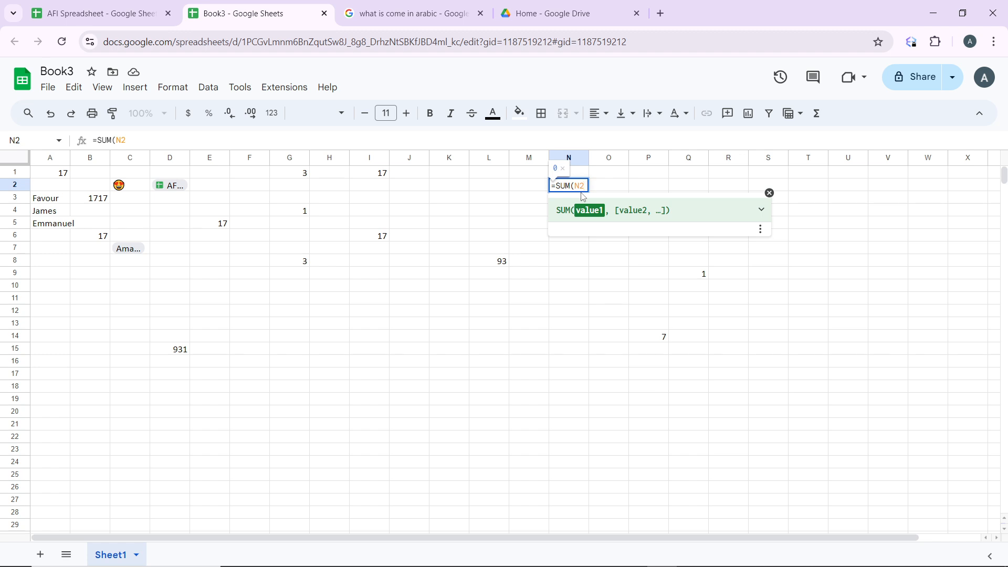
text( :)
text(N)
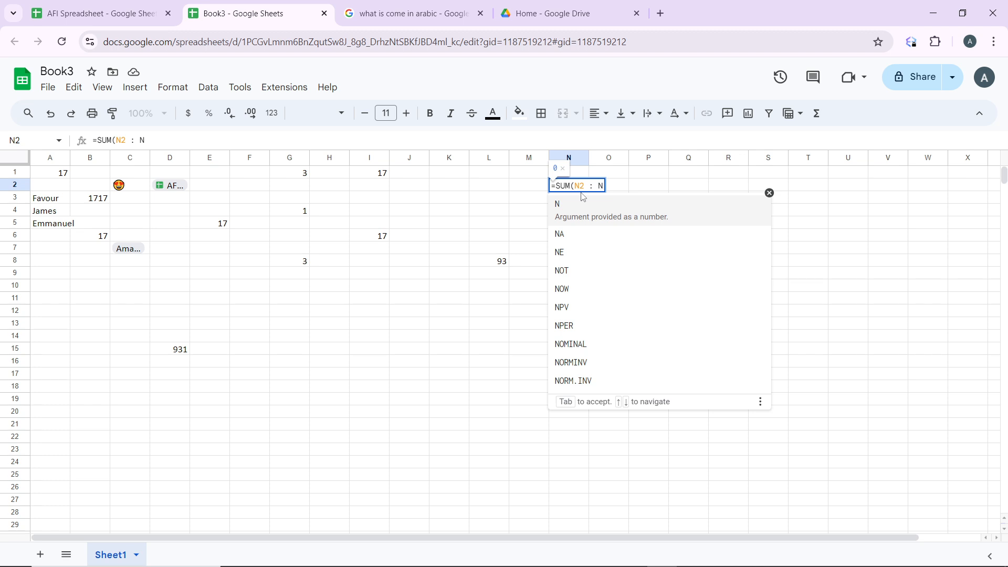
key(BackSpace)
key(BackSpace)
key(BackSpace)
key(BackSpace)
key(BackSpace)
key(BackSpace)
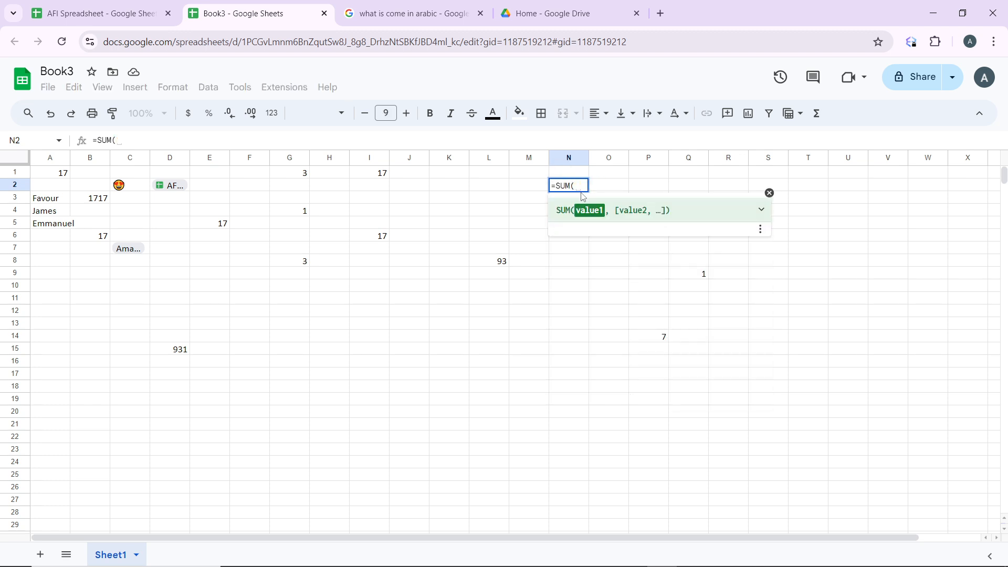
Complete the SUM formula in N2 with the range A1:A5 and enter it.
text(A)
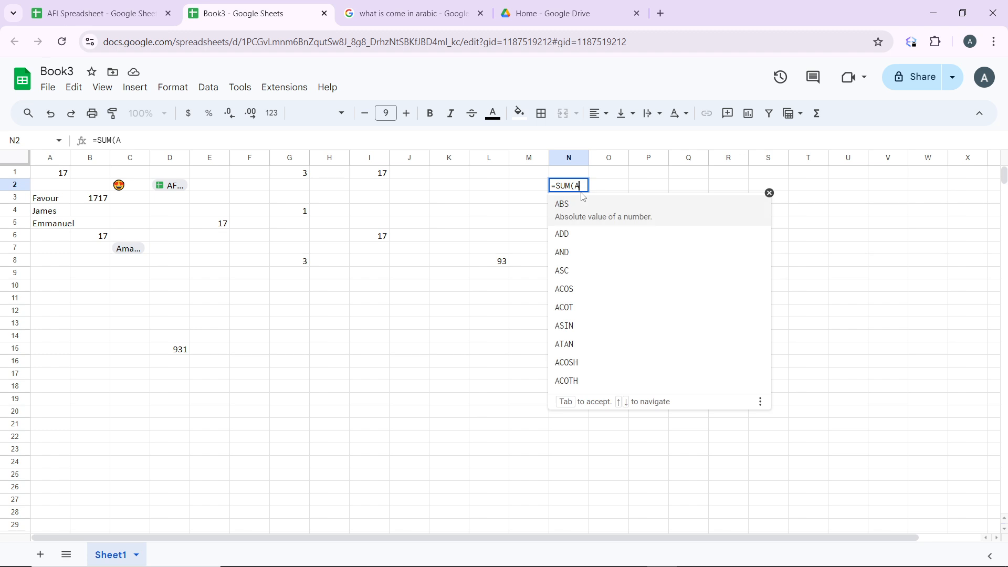
text(1)
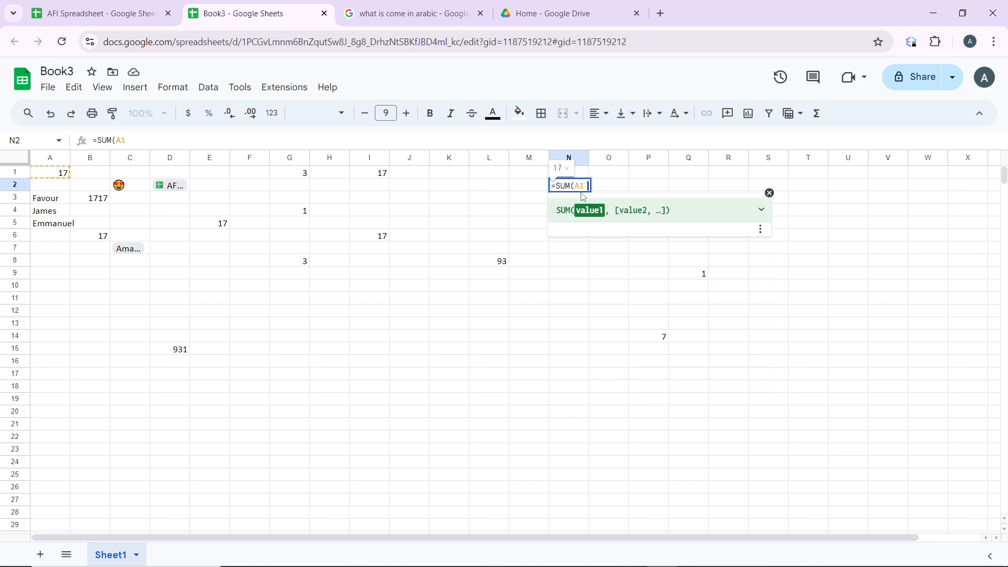
text( : A5)
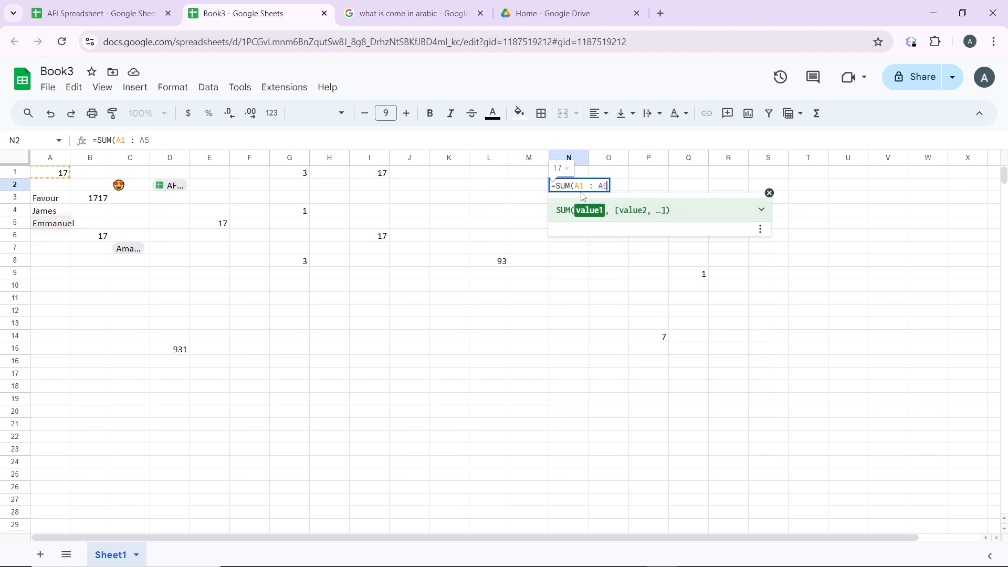
text())
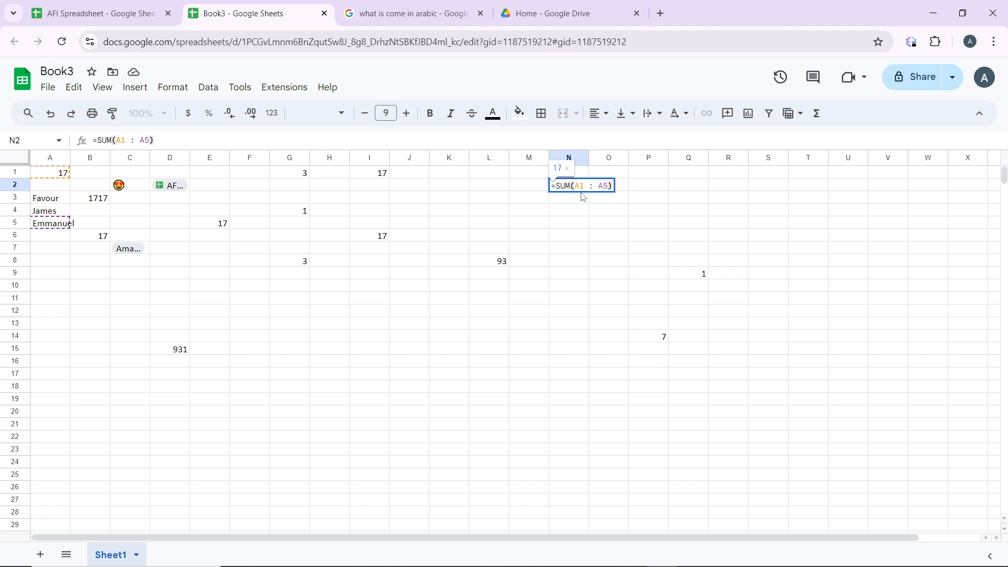
key(Return)
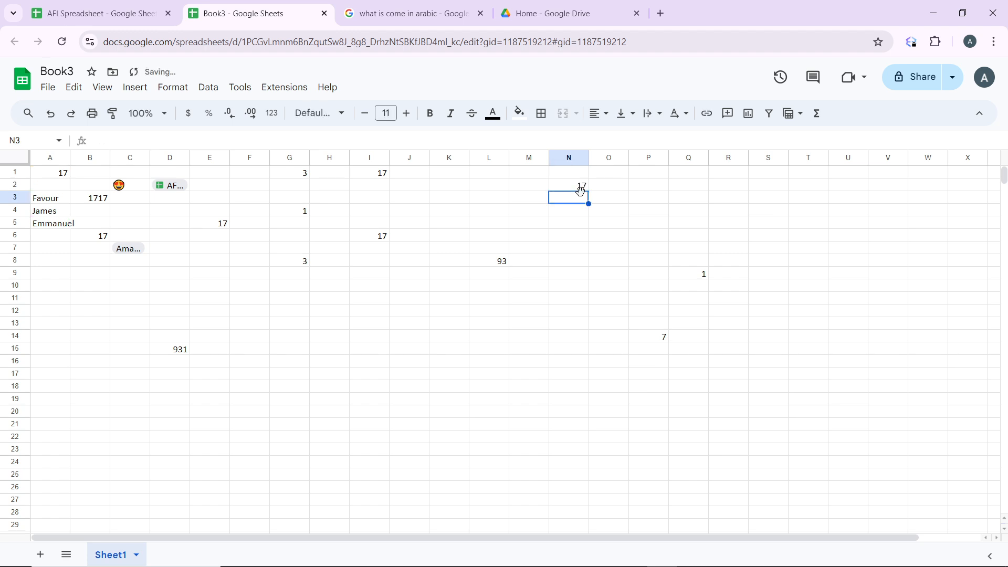
Fill the SUM formula from N2 down through N4, and inspect the source formula without changing it.
click(580, 189)
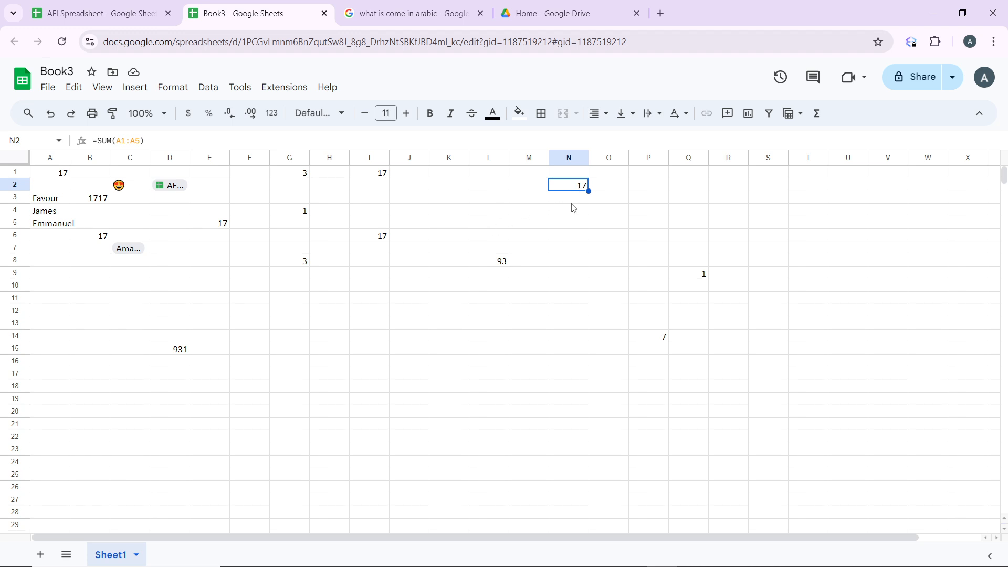
click(568, 211)
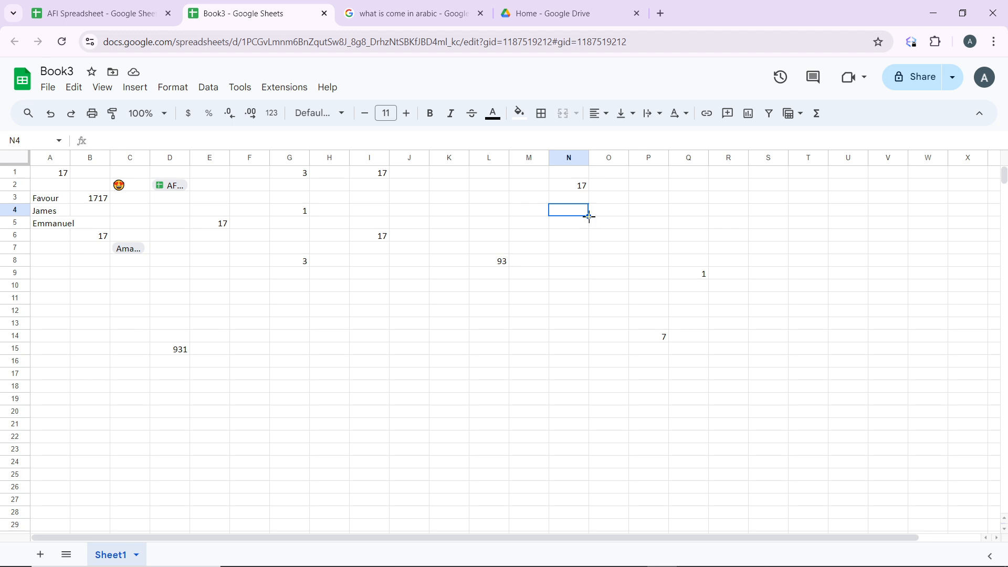
click(587, 188)
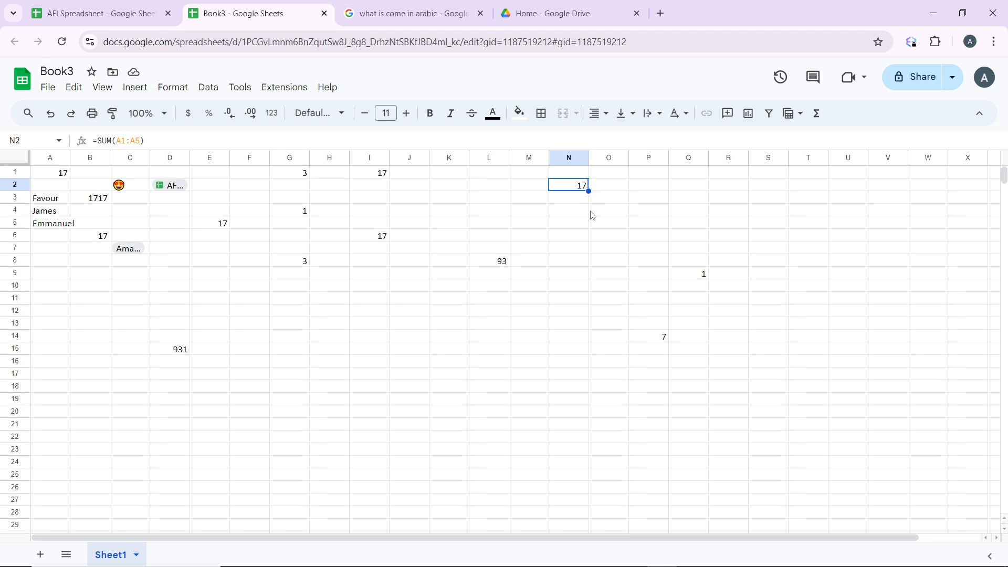
right_click(589, 210)
key(Escape)
drag(589, 192, 590, 212)
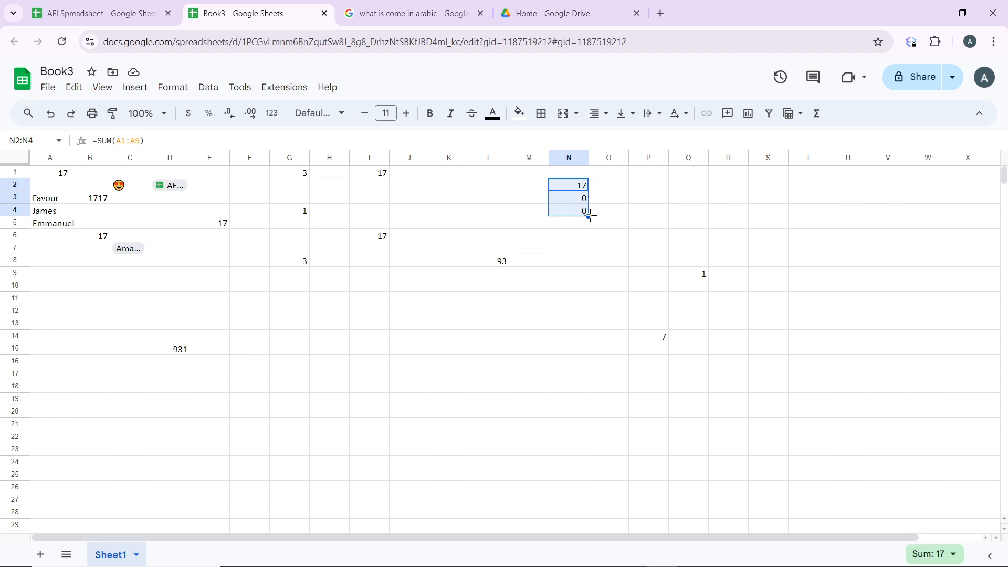
click(113, 140)
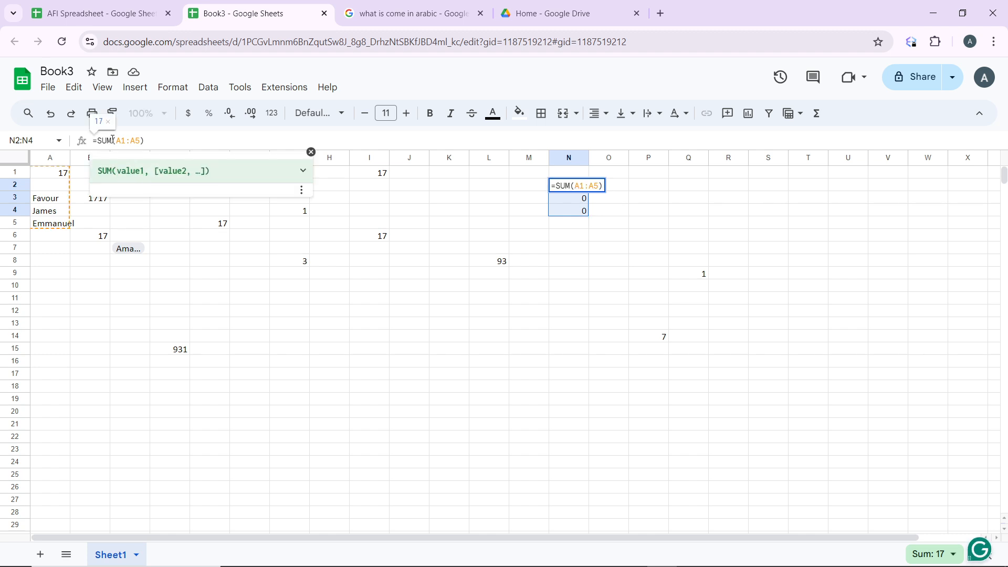
click(345, 377)
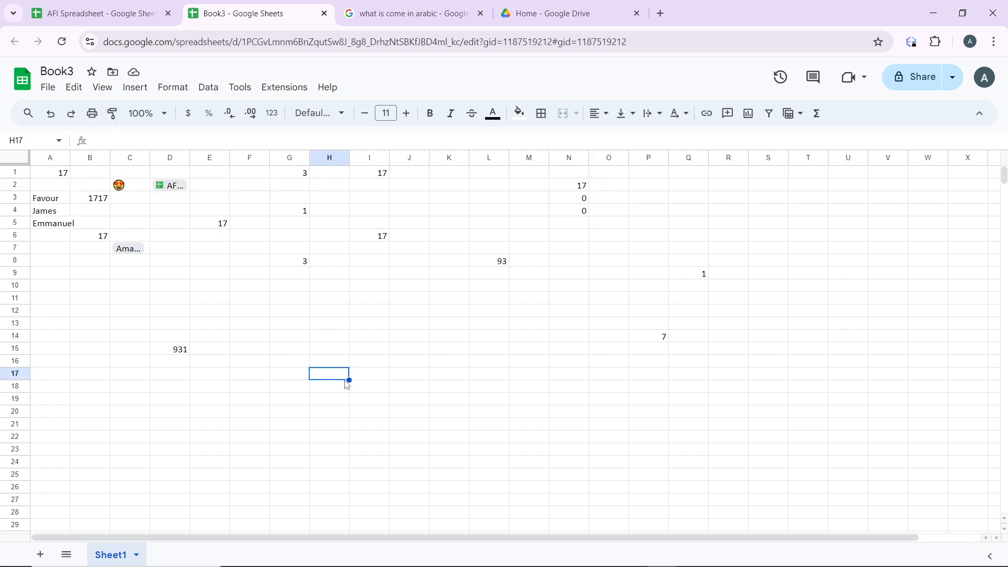